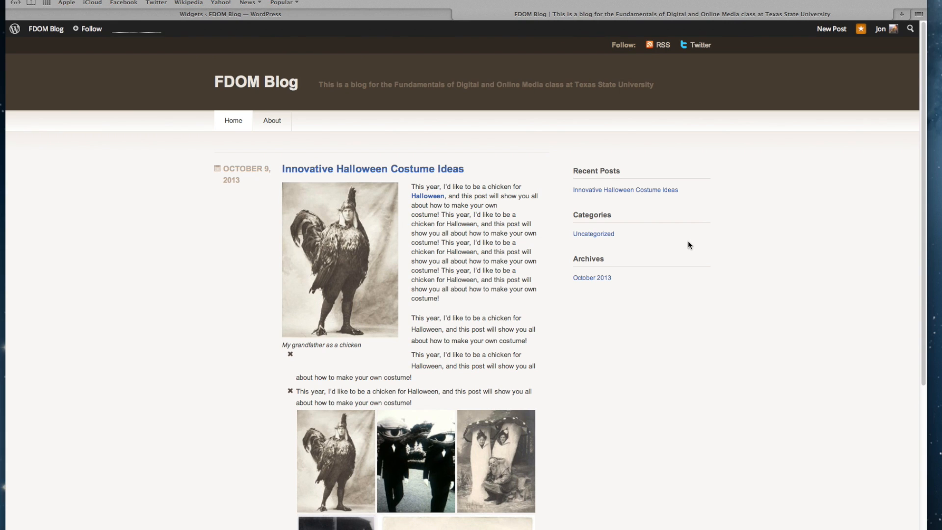
Examine the blog's Recent Posts, Categories and Archives sidebar sections and the page down to its footer.
left_click_drag(572, 171, 622, 171)
left_click(570, 218)
scroll(582, 263, "down", 5)
scroll(583, 262, "up", 5)
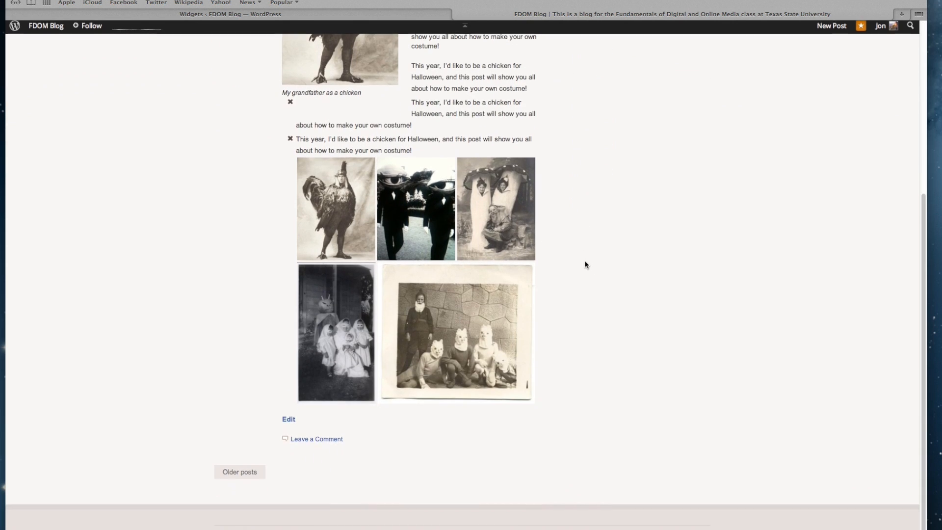
left_click_drag(573, 232, 587, 228)
left_click(587, 228)
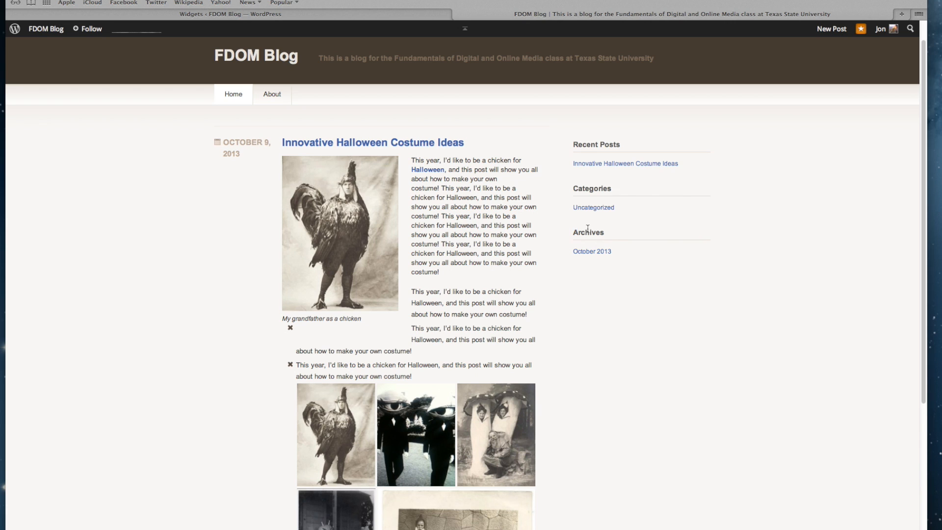
scroll(595, 294, "down", 5)
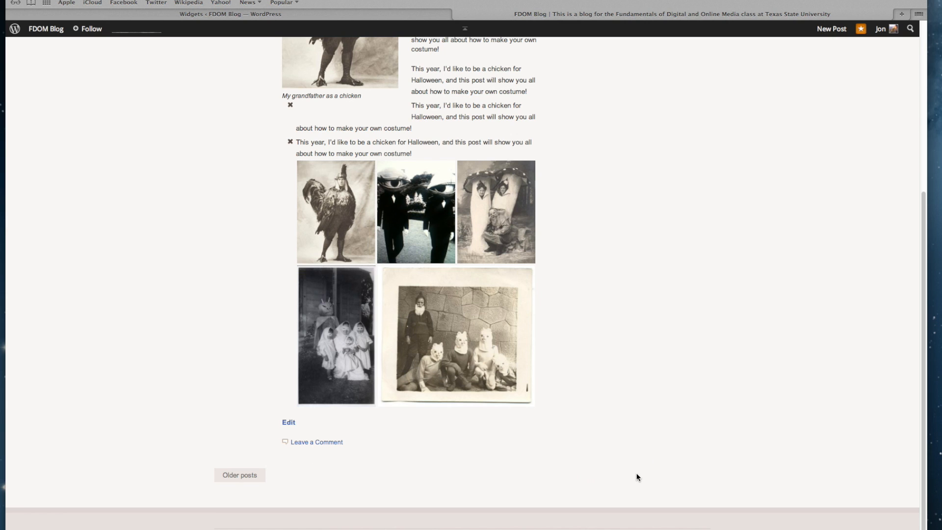
Compare the Sidebar and Footer Left widget areas on the Widgets page with the layout of the blog page.
left_click(264, 15)
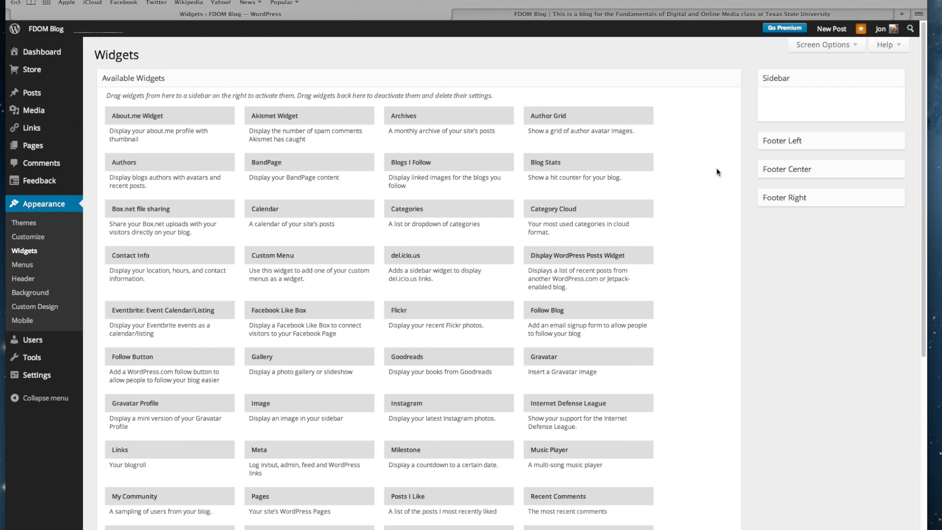
double_click(778, 78)
left_click(786, 109)
left_click(785, 109)
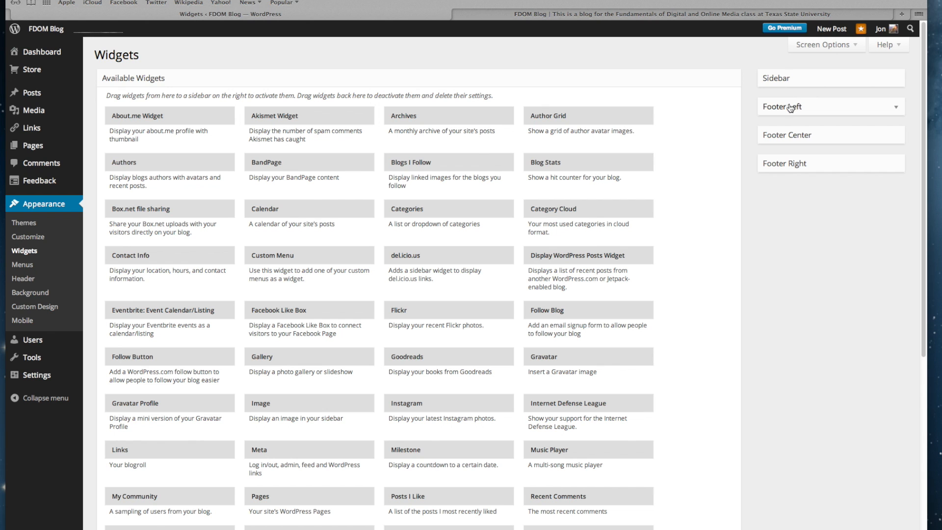
left_click(558, 15)
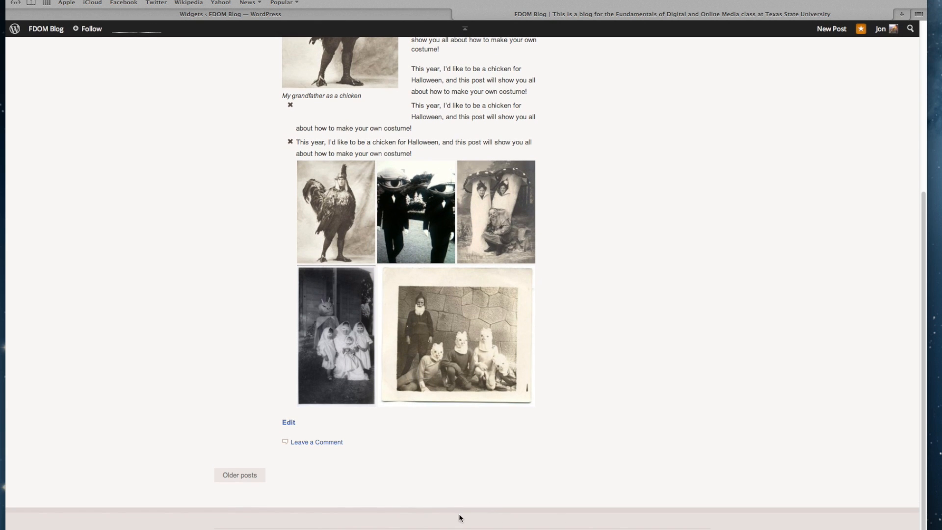
scroll(655, 129, "up", 5)
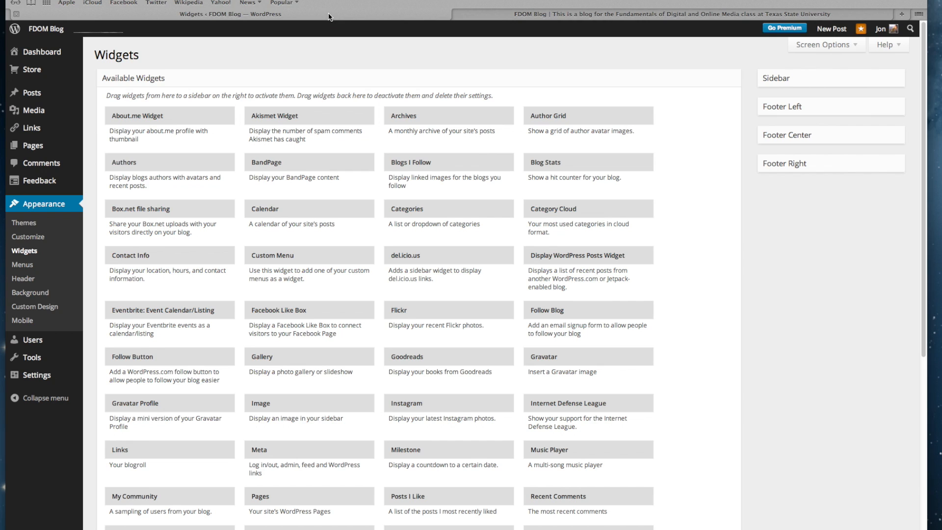
Add the Archives widget from the available widgets on the Widgets page to the Sidebar area.
left_click(333, 17)
scroll(686, 160, "down", 3)
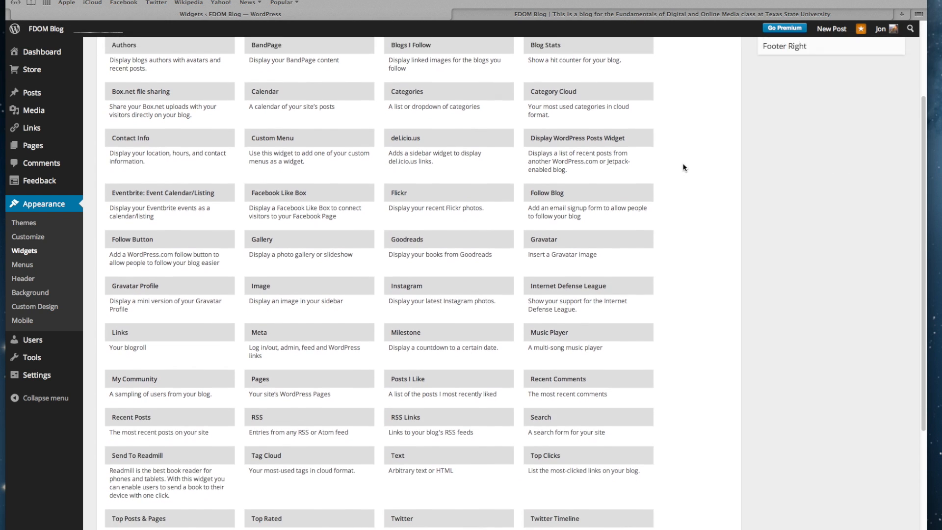
scroll(685, 168, "up", 3)
left_click_drag(403, 117, 777, 78)
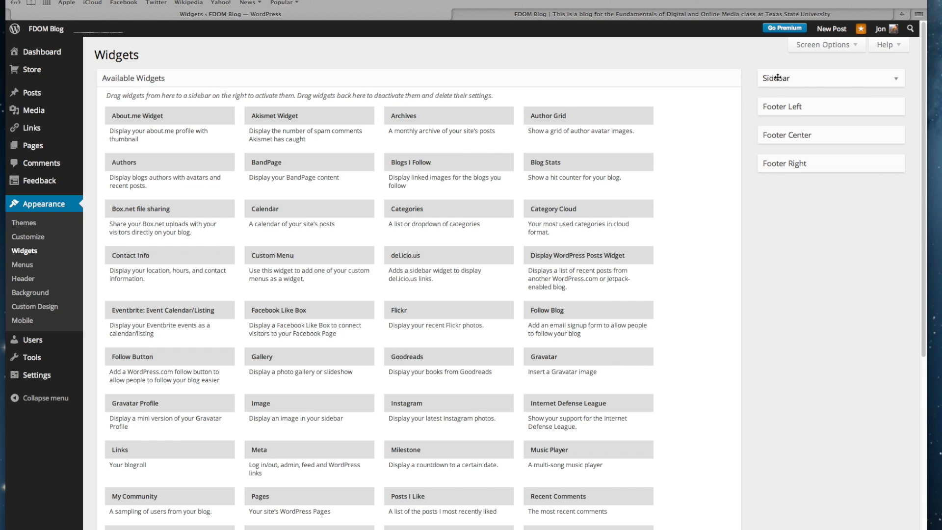
left_click(791, 80)
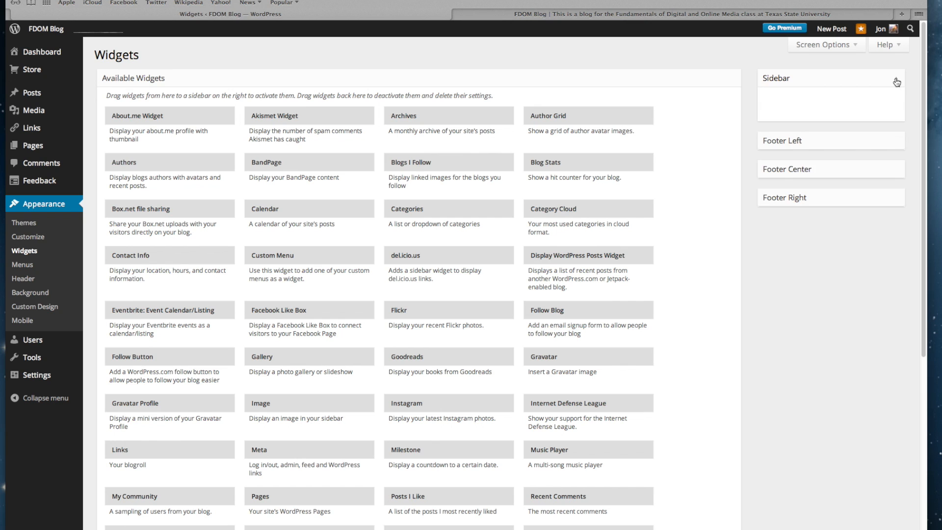
left_click_drag(449, 120, 818, 106)
Title the sidebar's Archives widget "Archives" and save its settings.
left_click(797, 139)
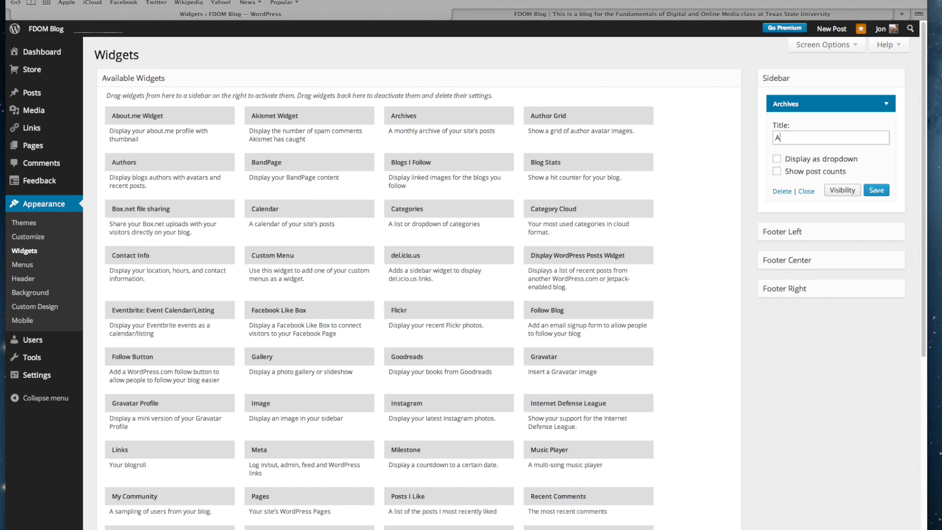
type("hives")
left_click(876, 189)
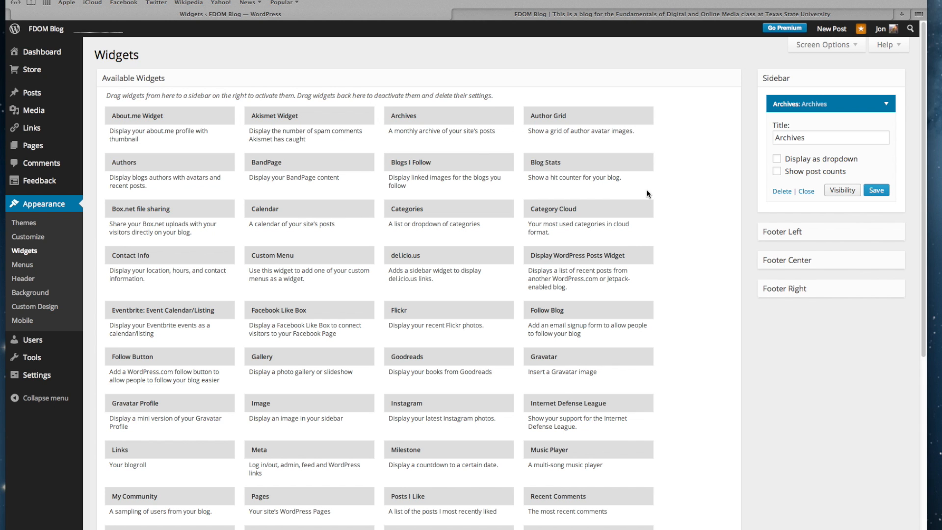
Add the Twitter widget to the Sidebar area below Archives, title it "My Updates" and enter the Twitter username.
scroll(646, 190, "down", 3)
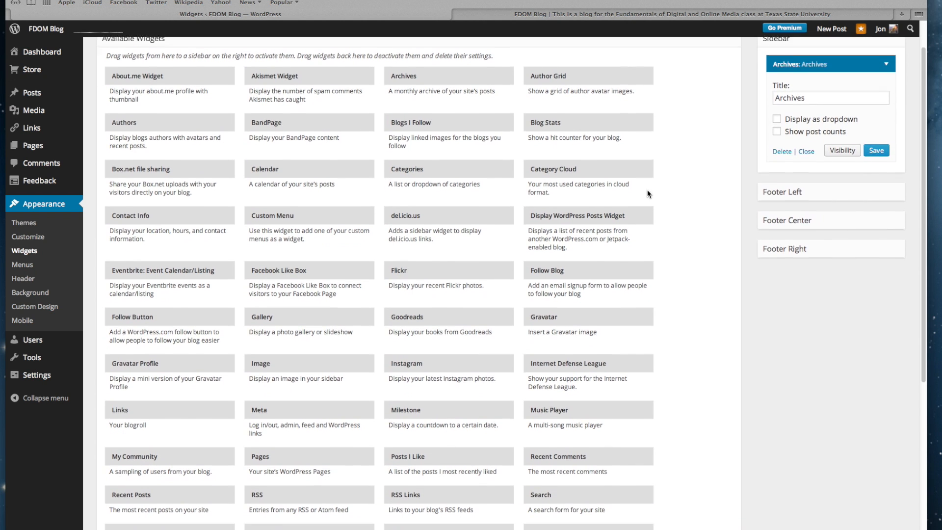
scroll(646, 190, "down", 5)
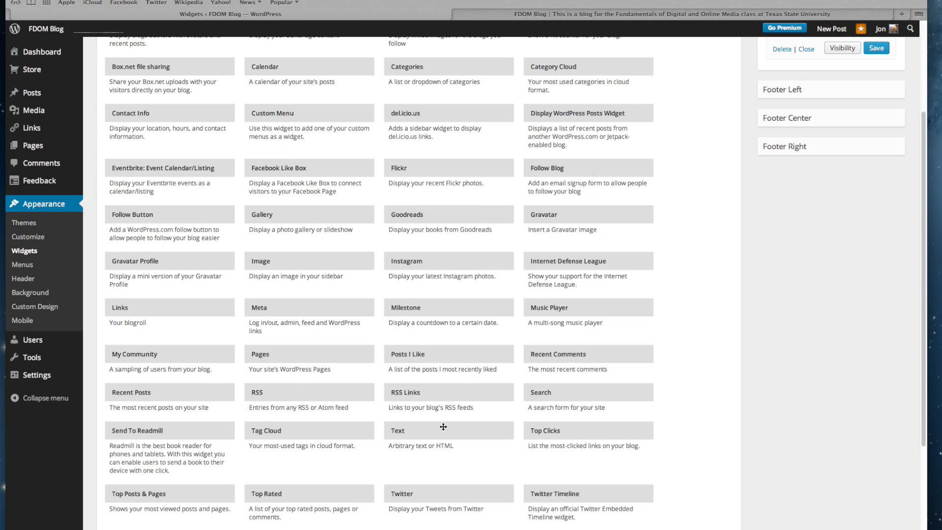
left_click_drag(431, 494, 804, 77)
left_click(801, 169)
type("My Updates")
left_click(793, 205)
type("jonzmikly")
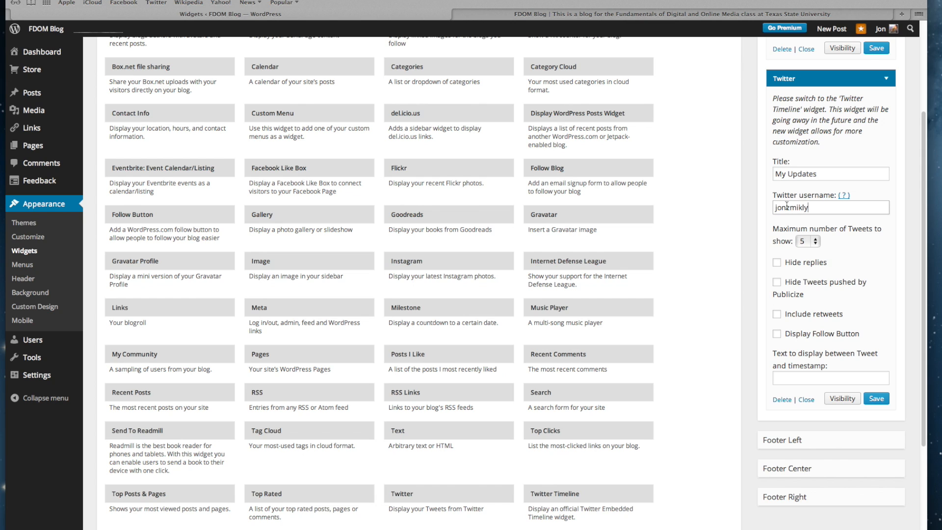
Set the Twitter widget's maximum number of Tweets to 5 and save the widget.
left_click(812, 241)
left_click(811, 254)
left_click(872, 400)
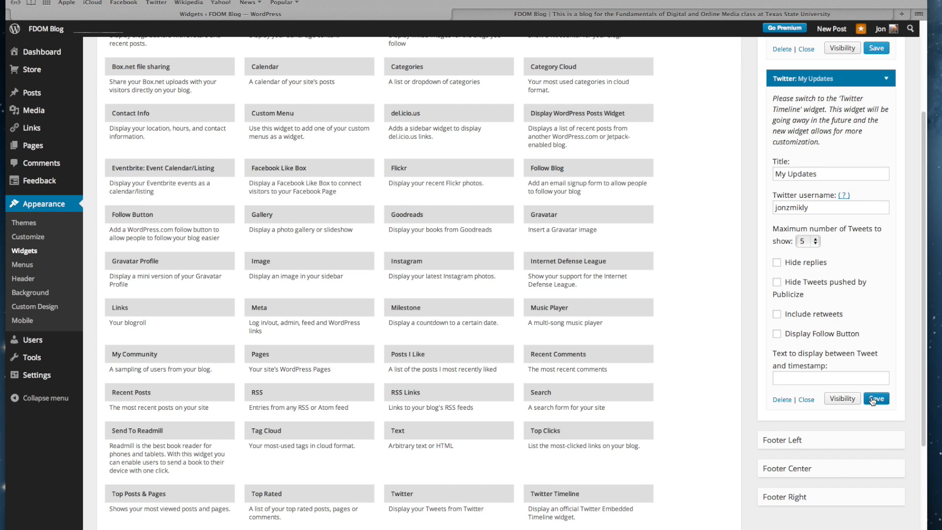
left_click(879, 399)
Reload the blog's home page to check its sidebar widgets, and return to the Widgets page.
left_click(503, 17)
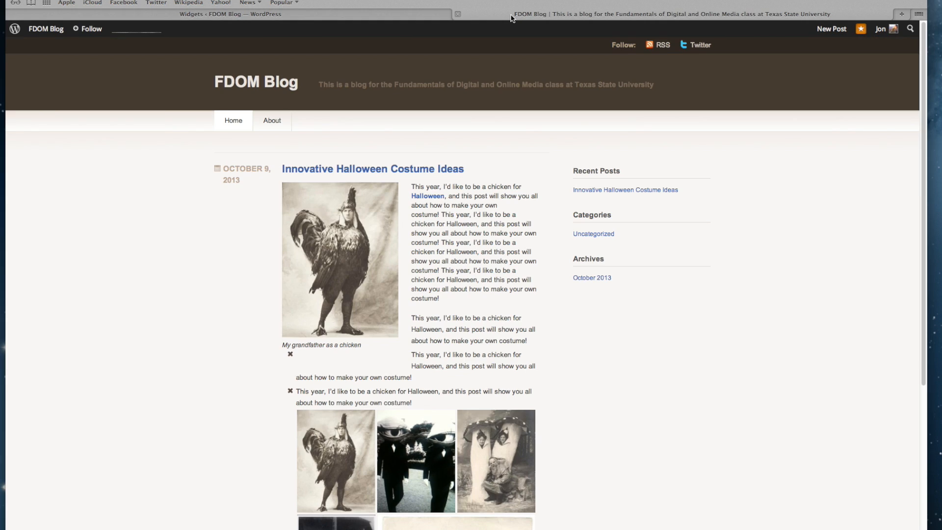
left_click(264, 82)
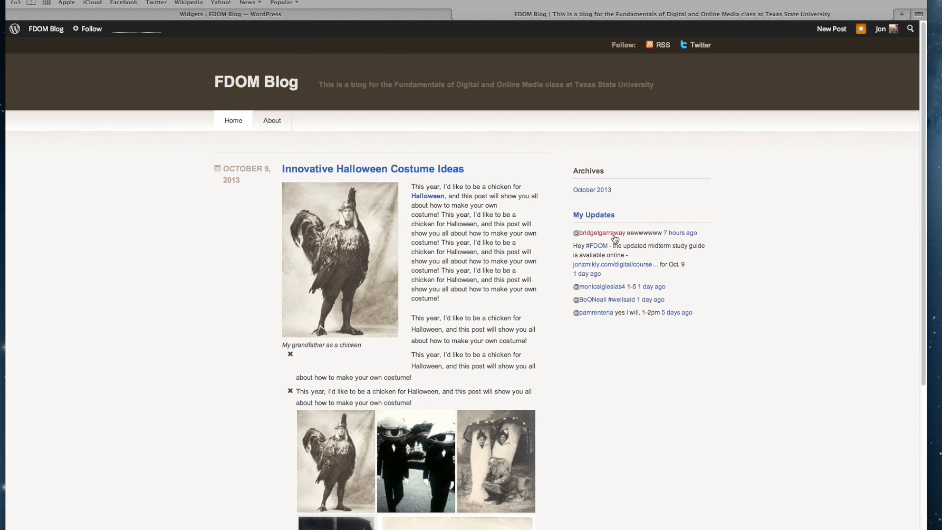
left_click(265, 13)
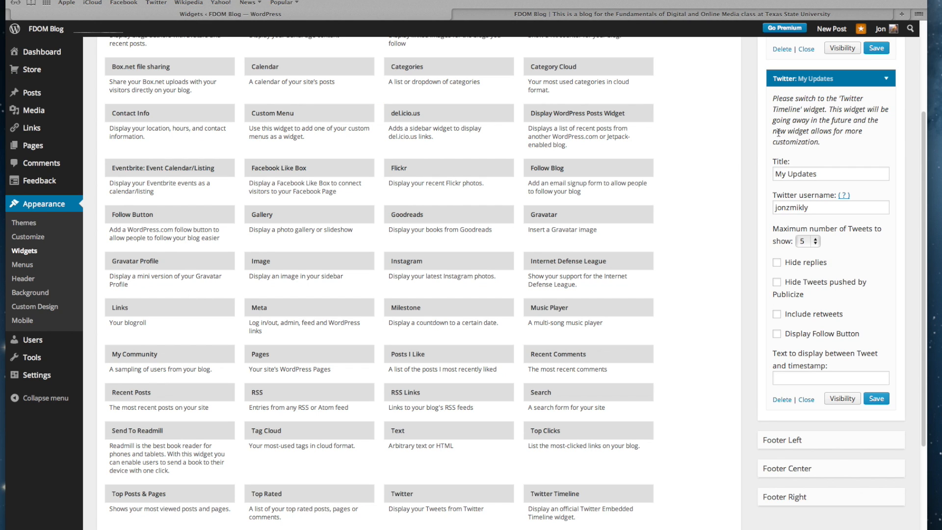
Open the Twitter website in a new browser tab.
key("super+t")
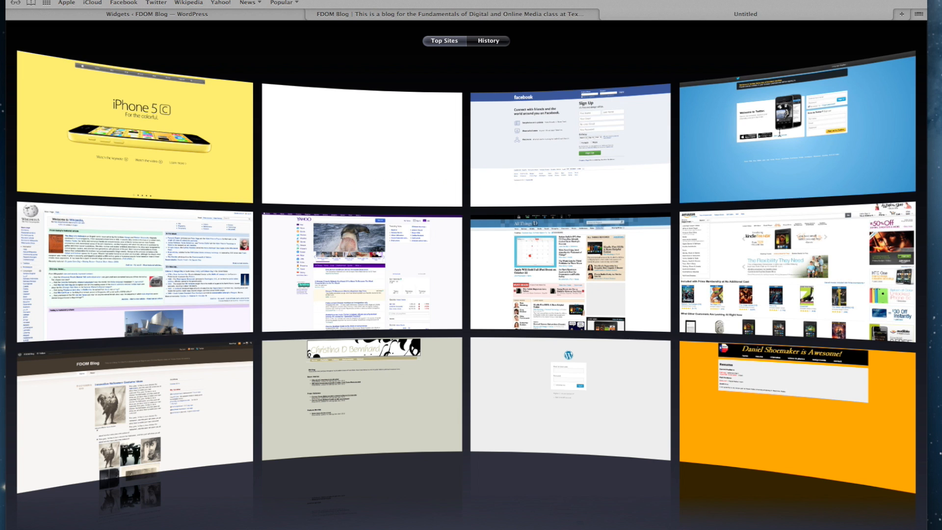
type("twitter.")
key("Return")
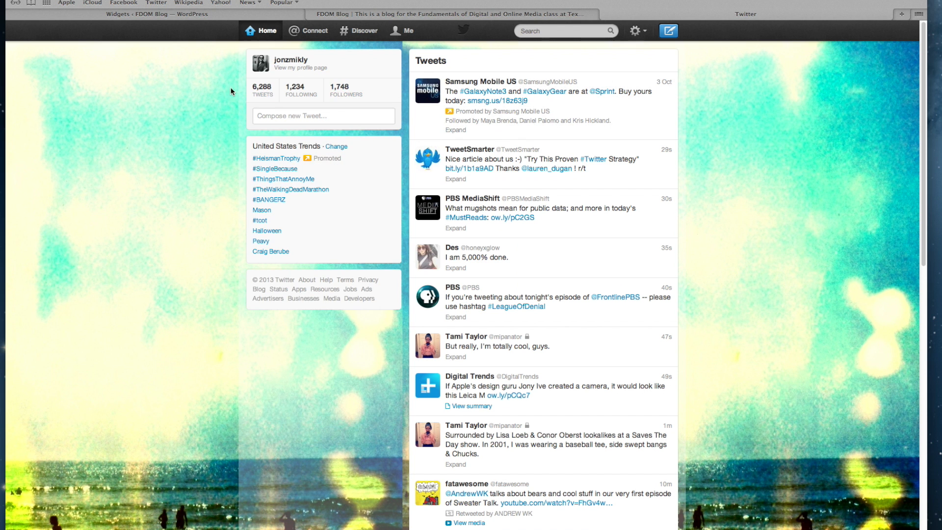
Return to the blog's Widgets page and look at the username in the Twitter widget's settings.
left_click(372, 15)
left_click(247, 11)
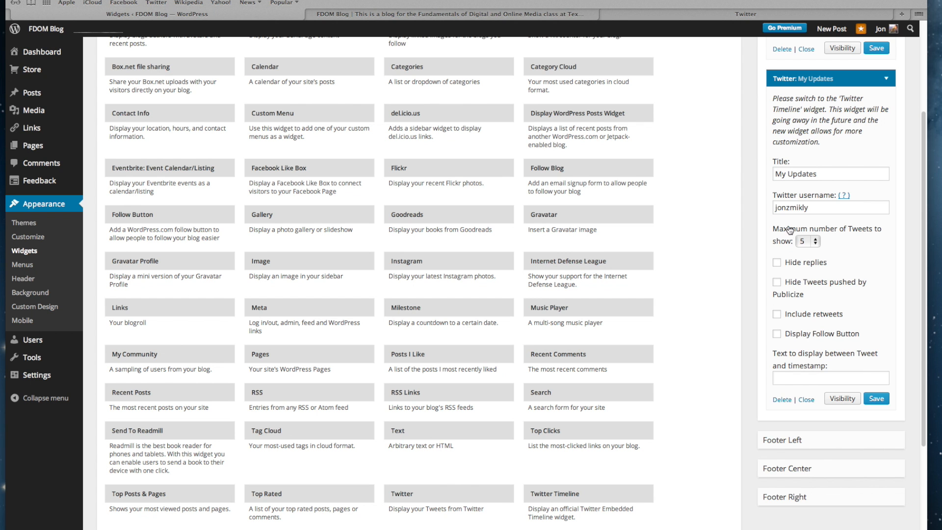
left_click_drag(810, 208, 781, 209)
left_click(780, 208)
Go from the Twitter home page to the developer site and open its Embedded Timelines documentation.
left_click(688, 15)
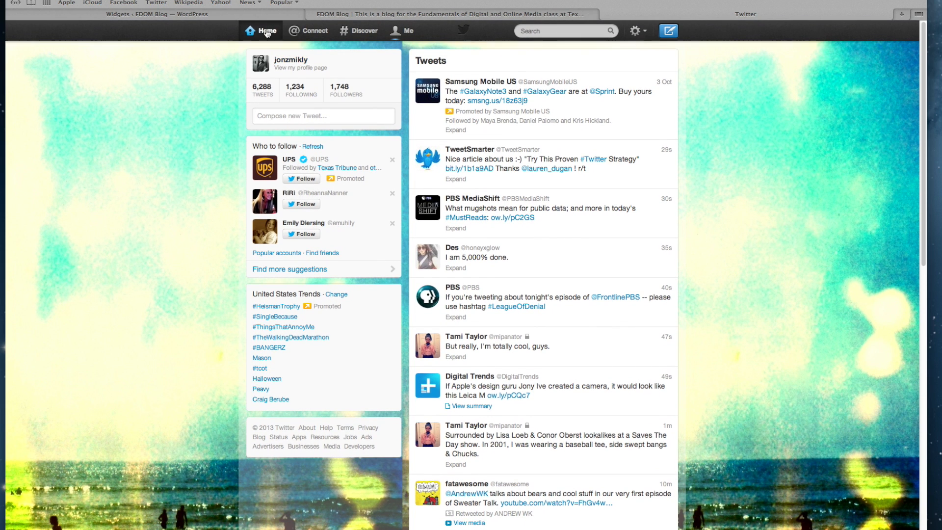
left_click(358, 446)
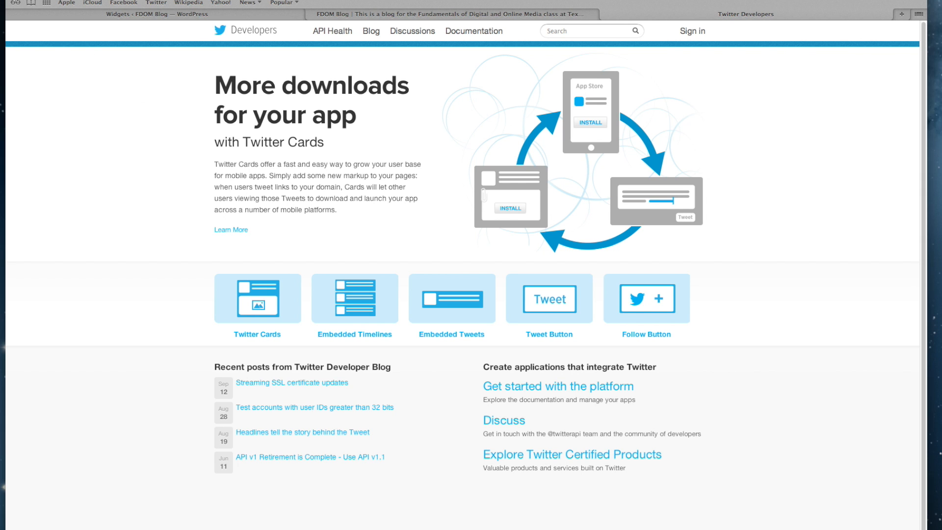
key("super+bracketleft")
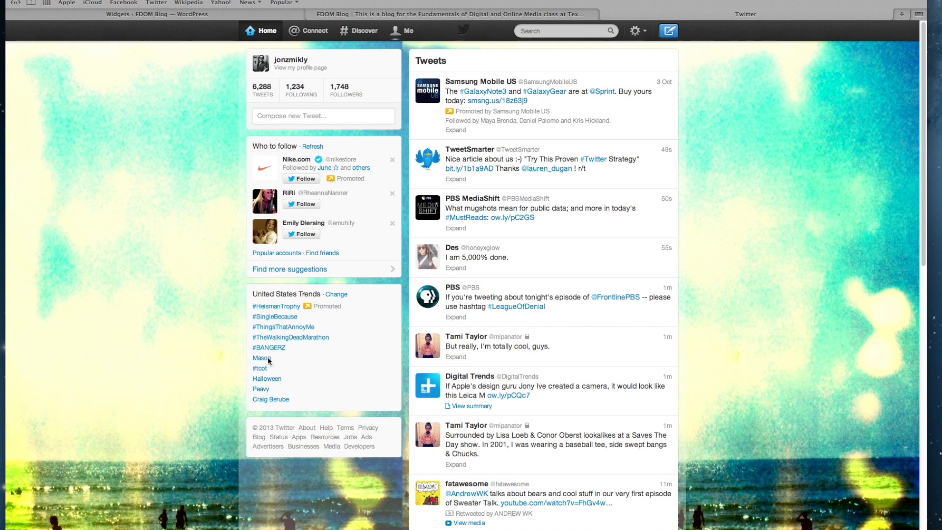
left_click(360, 446)
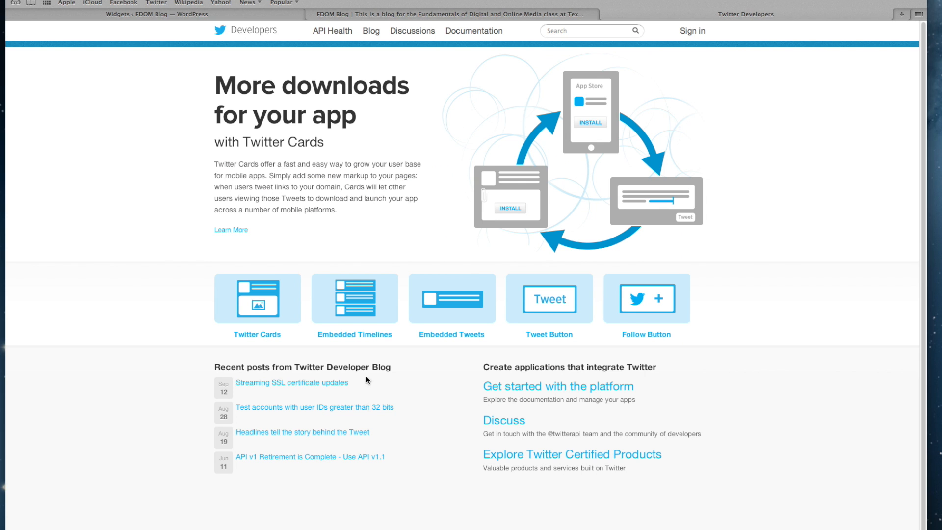
left_click(356, 302)
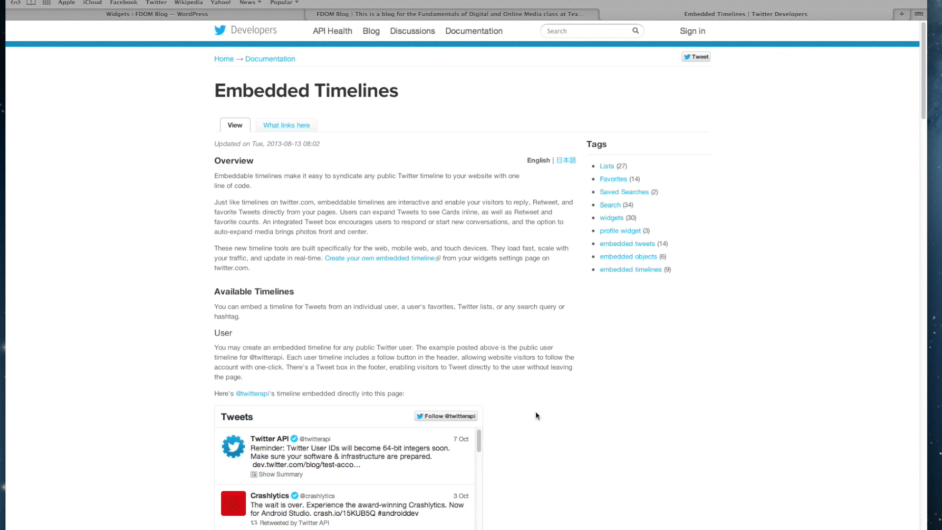
Review the Embedded Timelines overview, follow it to the account's Twitter widget settings and start a new user widget.
scroll(534, 415, "down", 4)
scroll(362, 305, "down", 5)
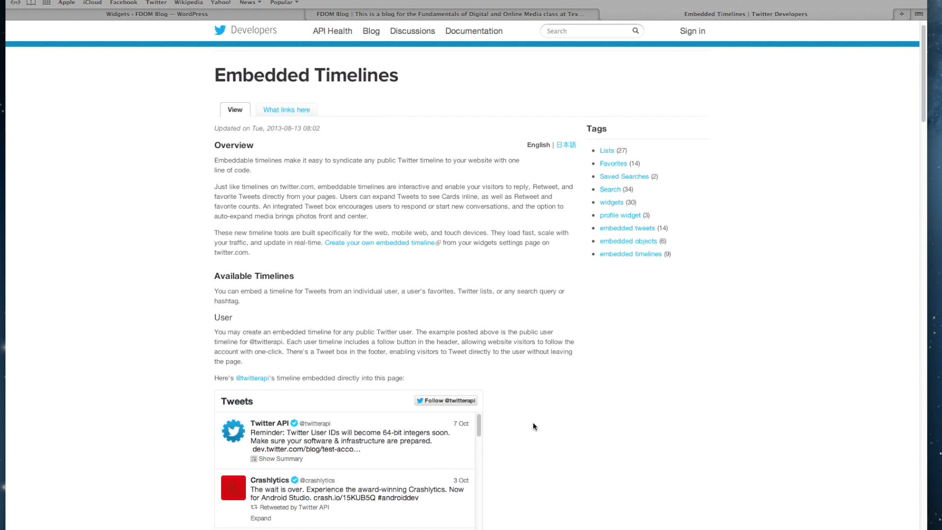
scroll(533, 422, "down", 5)
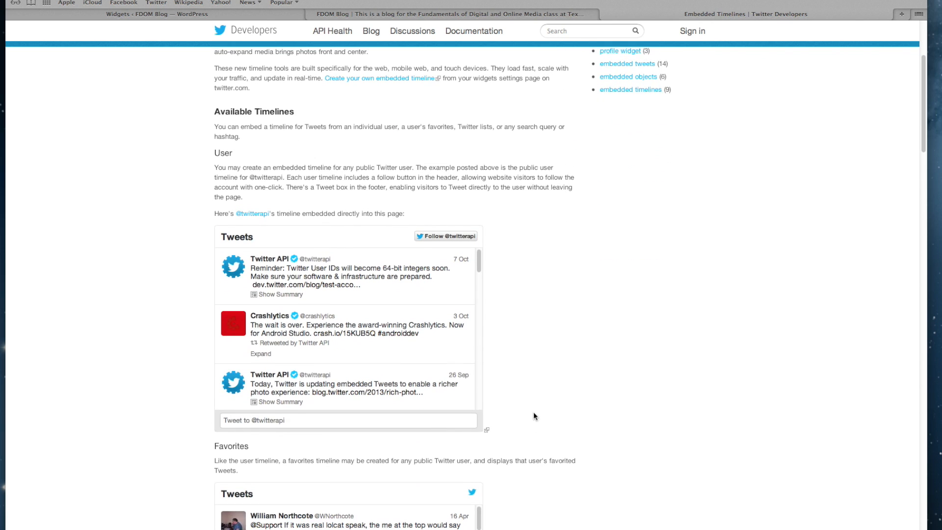
mouse_move(479, 267)
left_mouse_down()
mouse_move(476, 319)
mouse_move(477, 260)
left_mouse_up()
scroll(538, 253, "up", 6)
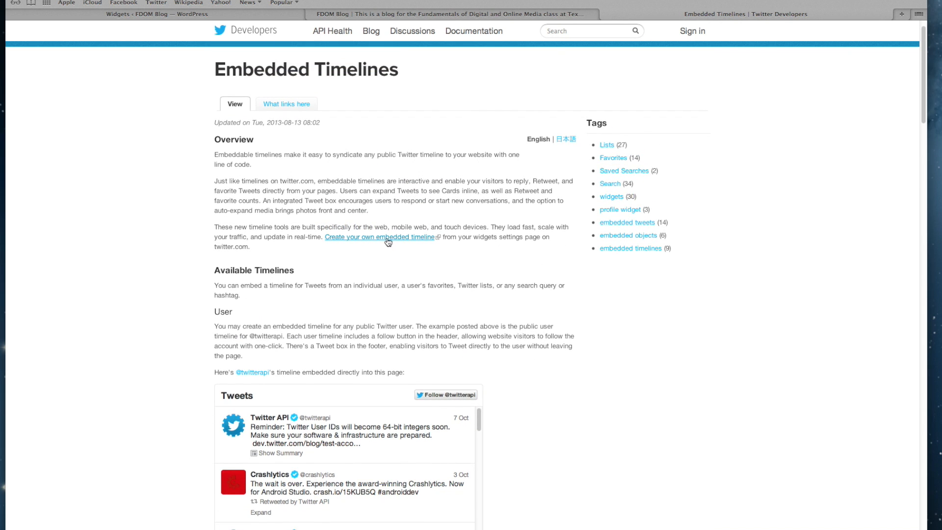
left_click(386, 237)
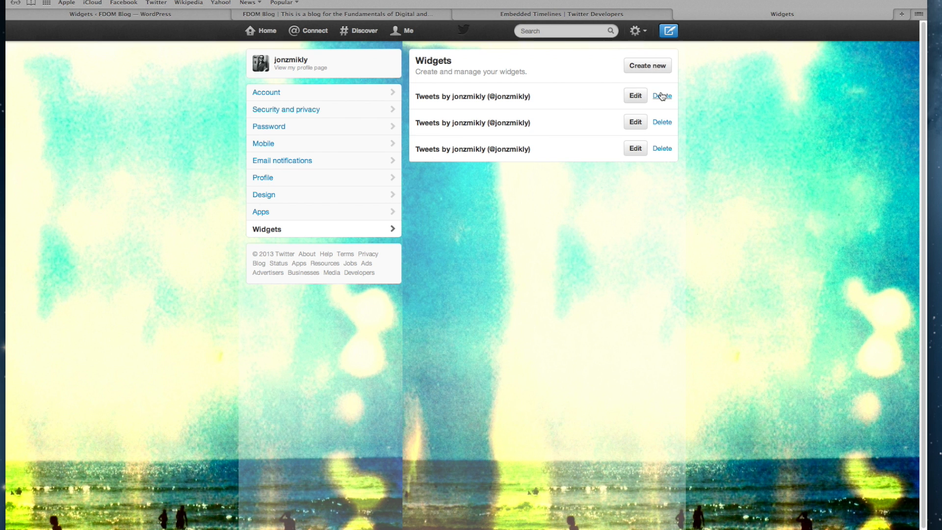
left_click(644, 69)
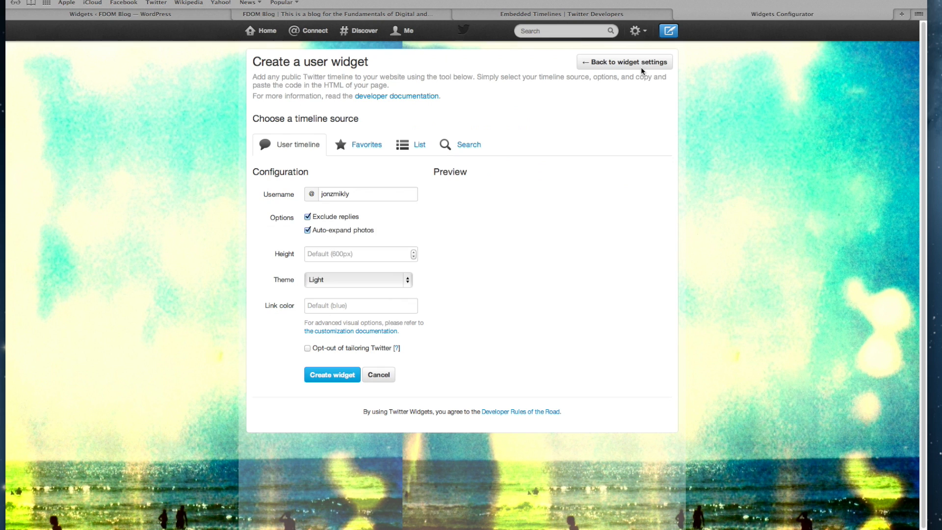
Review the username and the Favorites, List and Search timeline sources, and return to the User timeline configuration.
left_click(352, 195)
left_click_drag(360, 195, 332, 196)
left_click(331, 196)
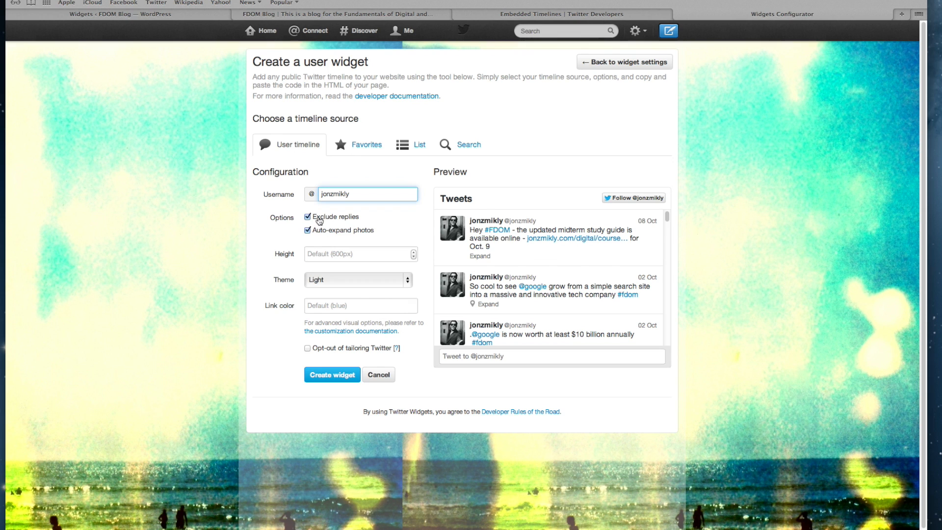
left_click(372, 146)
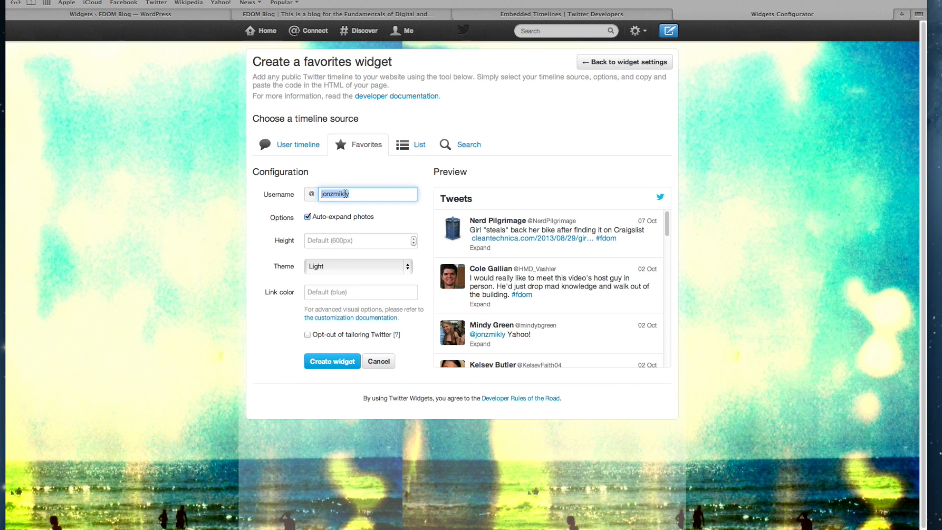
left_click(410, 143)
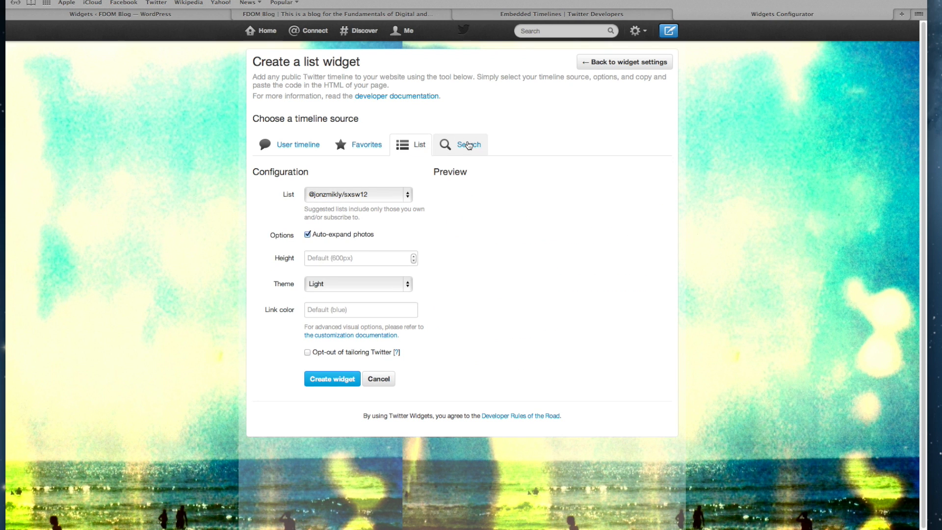
left_click(449, 143)
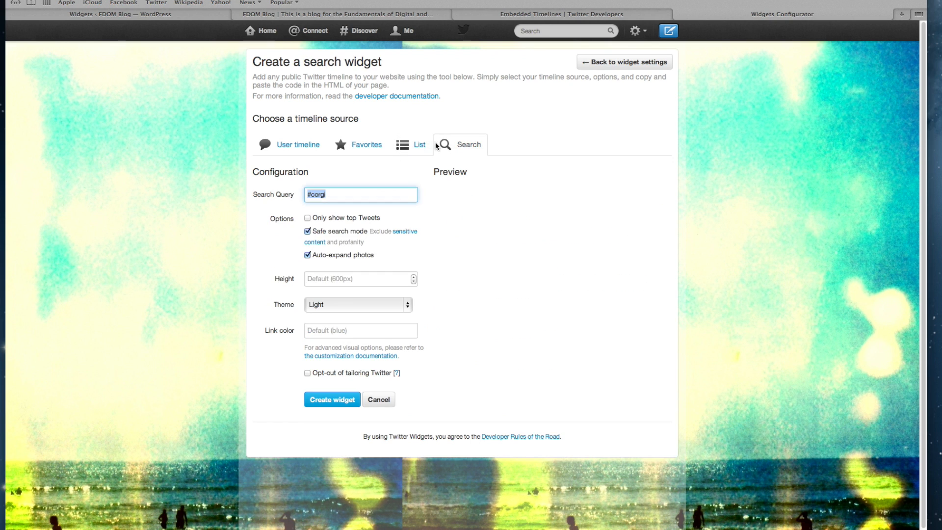
left_click(297, 145)
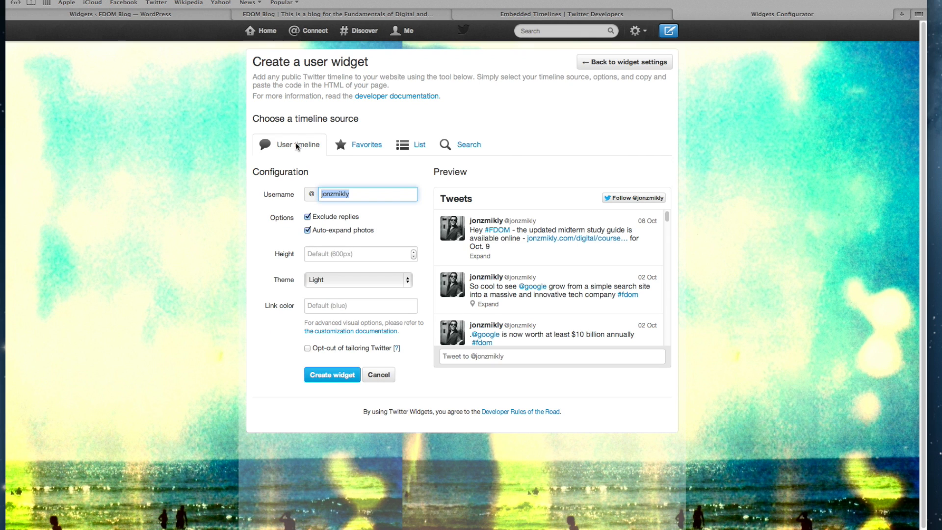
Create the user timeline widget with its default options and examine the widget ID in its embed code.
left_click(334, 376)
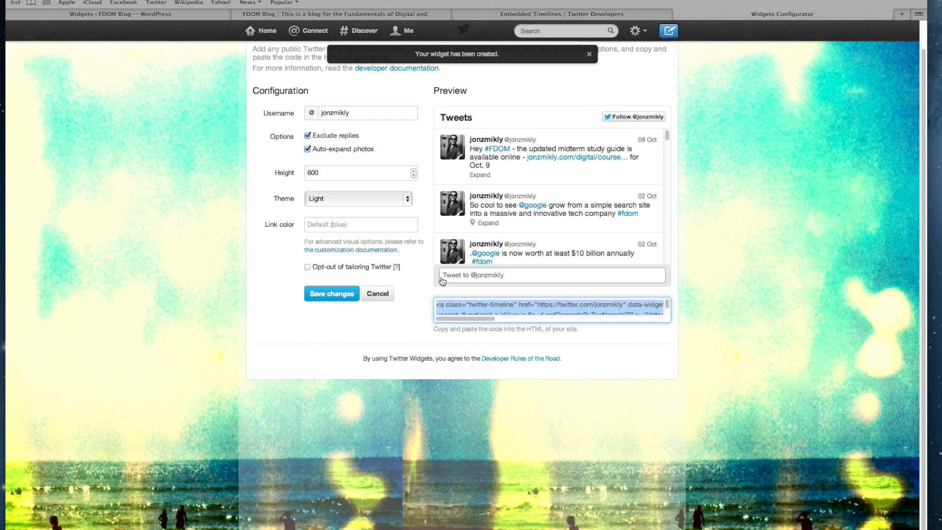
left_click_drag(465, 317, 501, 309)
key("super+z")
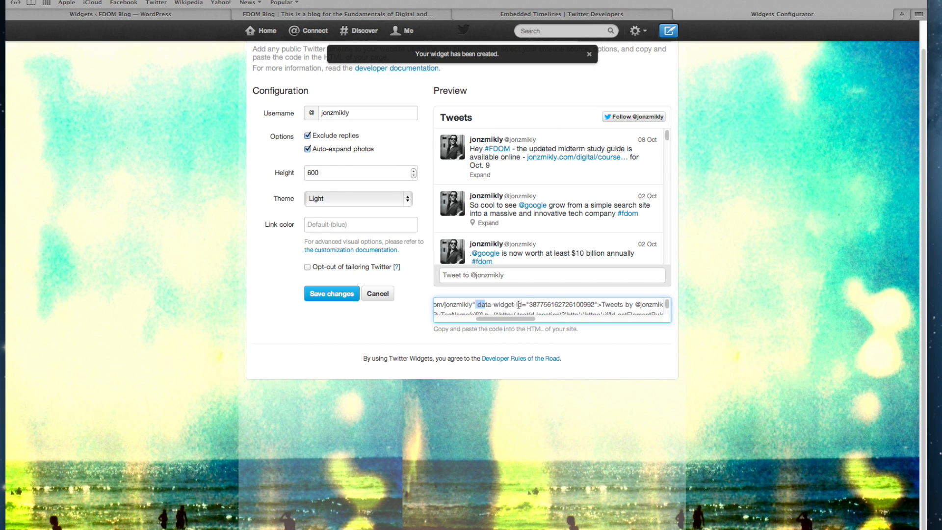
key("super+a")
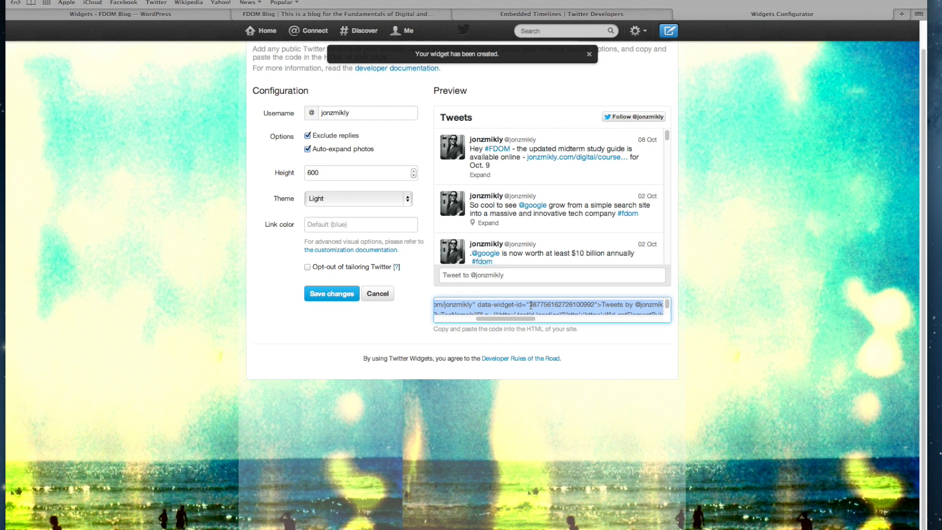
left_click_drag(530, 305, 588, 305)
mouse_move(594, 305)
left_mouse_down()
mouse_move(531, 304)
mouse_move(595, 306)
left_mouse_up()
left_click(530, 304)
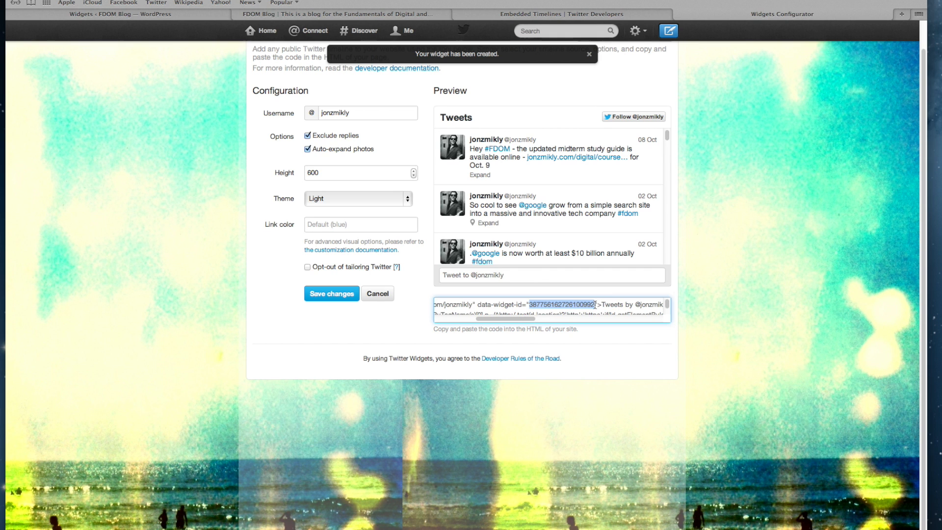
left_click(595, 304)
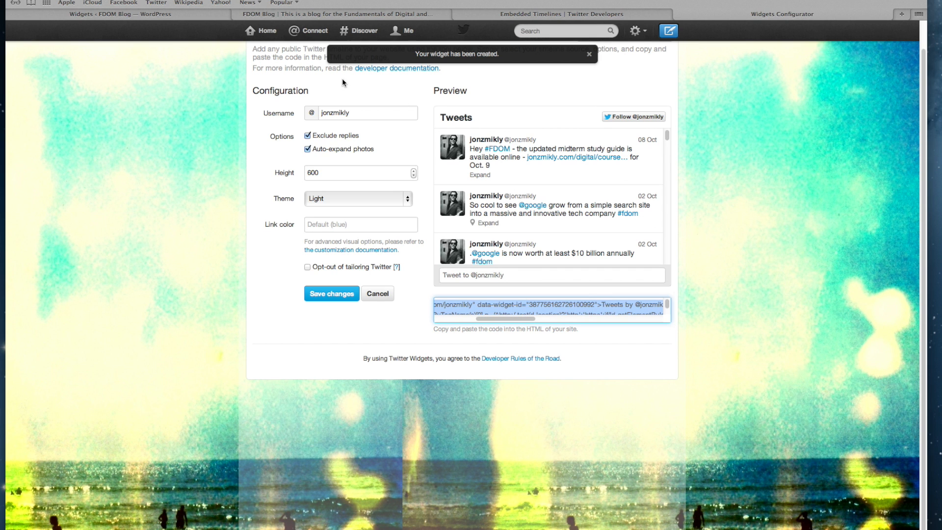
Return to the blog's Widgets page and add a Text widget to the sidebar below the Twitter widget.
left_click(177, 13)
left_click(235, 15)
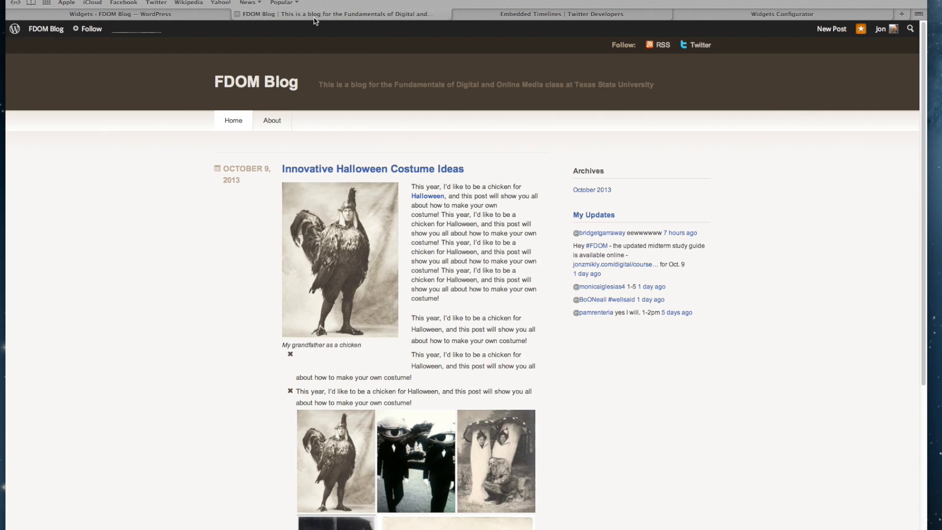
left_click(214, 16)
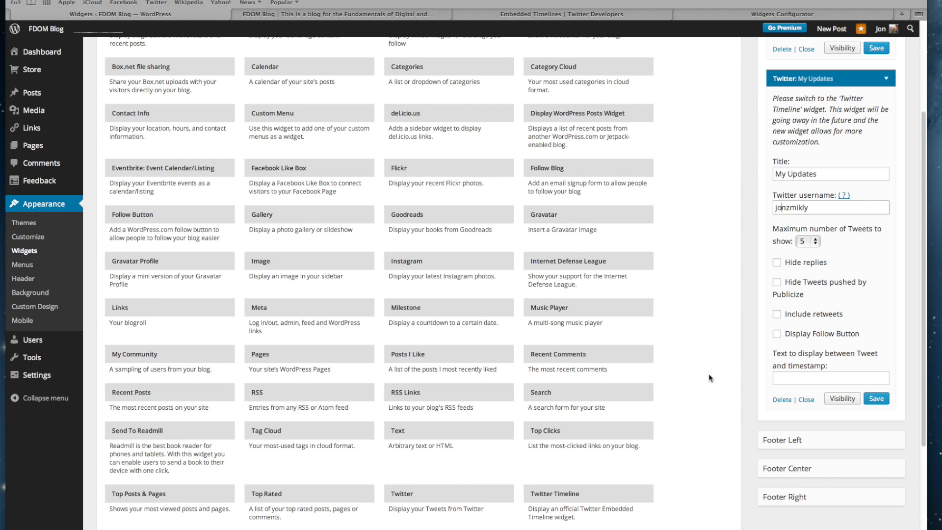
left_click_drag(428, 431, 736, 423)
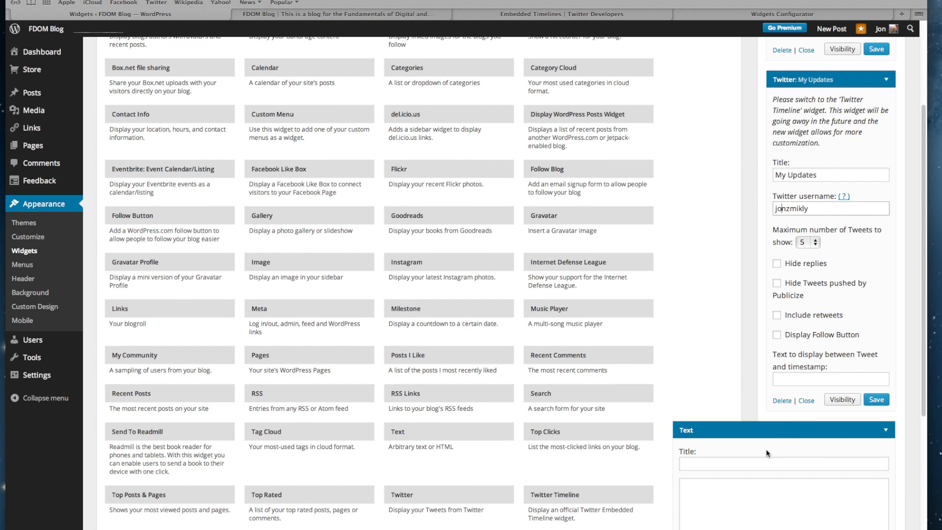
Title the new Text widget "About" and move on to its body text.
scroll(763, 452, "down", 2)
scroll(763, 452, "down", 3)
left_click(730, 305)
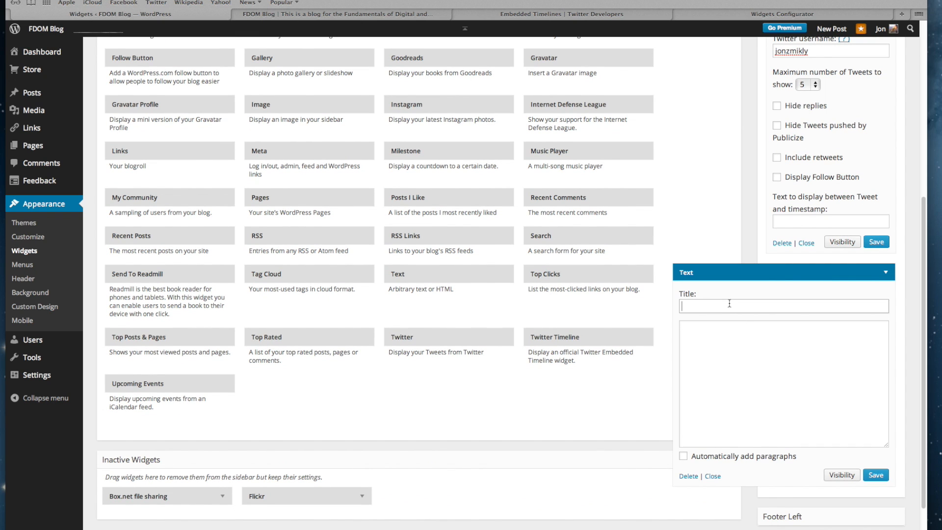
type("About")
key("Tab")
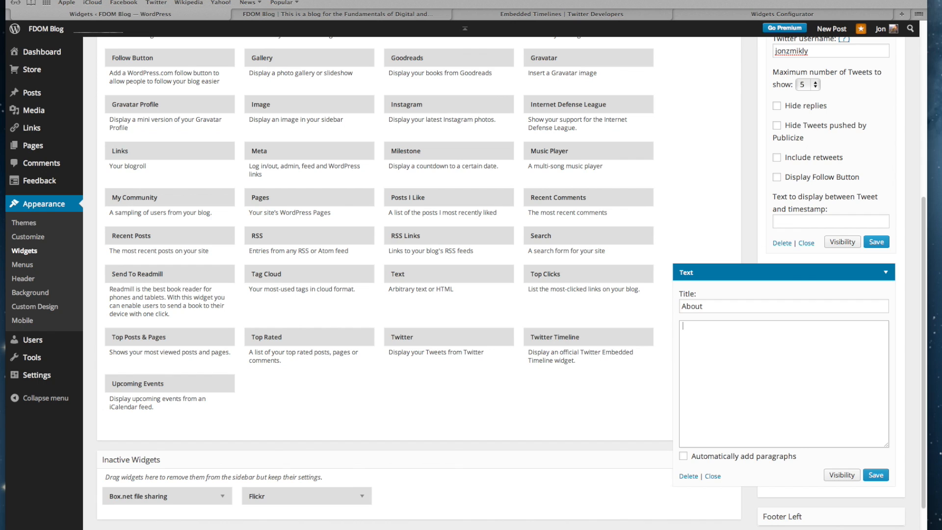
Enter "This blog is all about creating your own things. Click here to see my personal site.", HTML-linking "Click here" to that site, and save.
type("This blog is all about creating your own things")
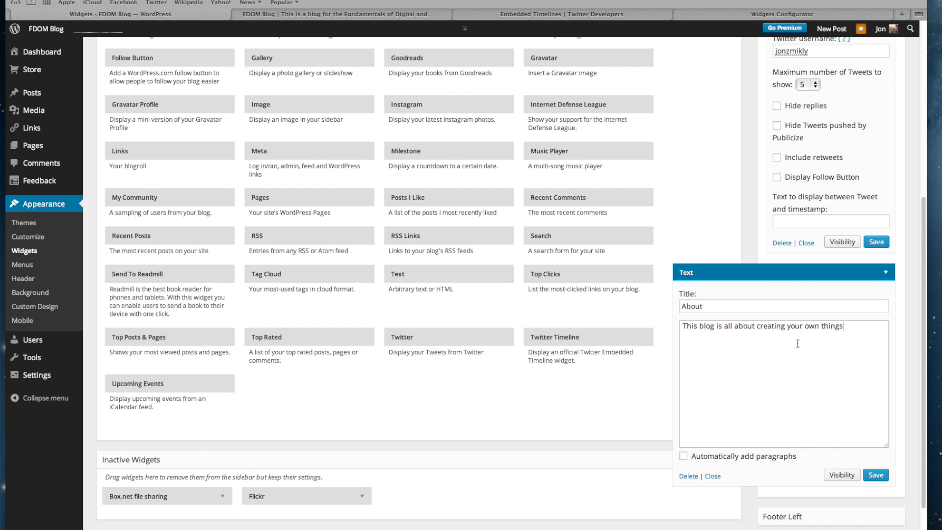
type(". <a href=\"http://jonzmikl")
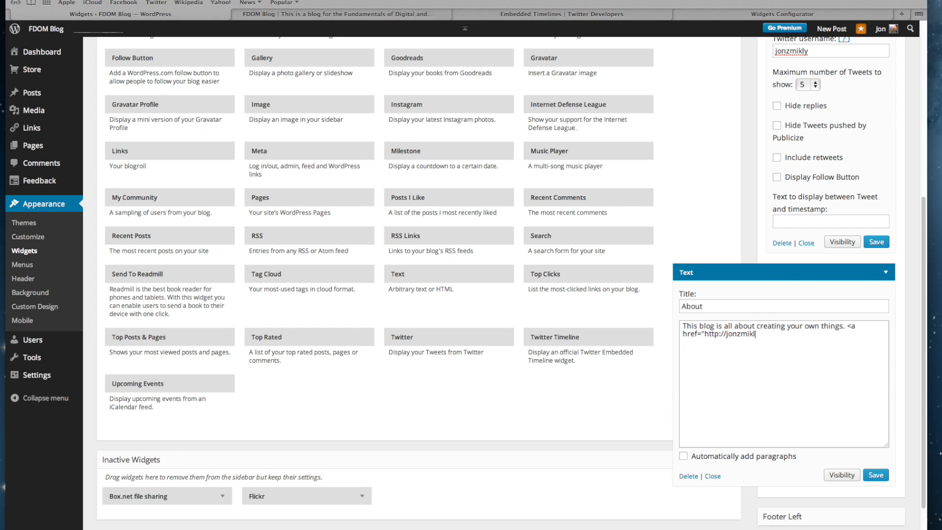
type("y.com\">Click here</a> to see my personal site.")
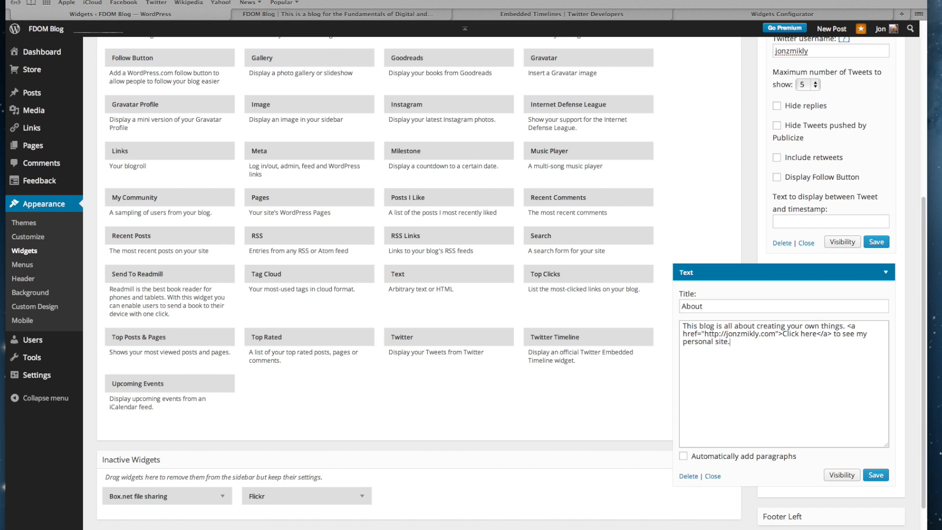
left_click(875, 475)
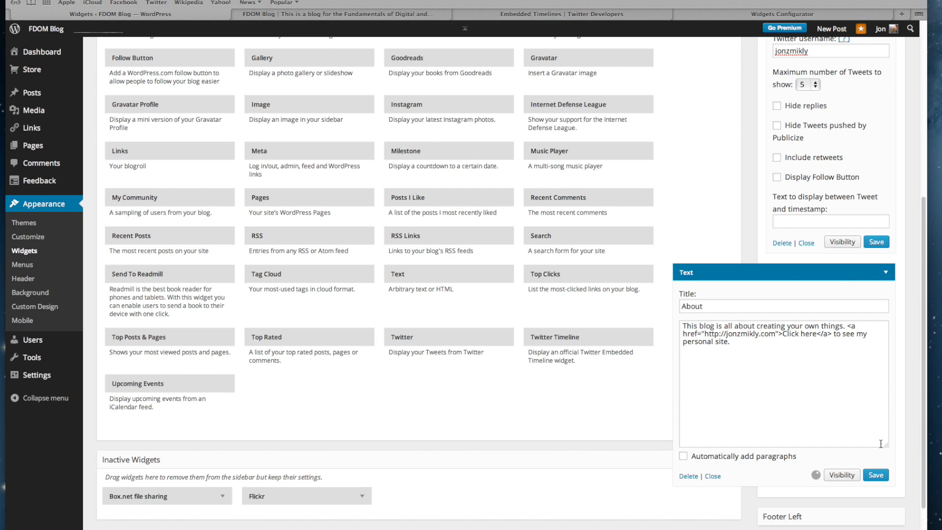
left_click(886, 273)
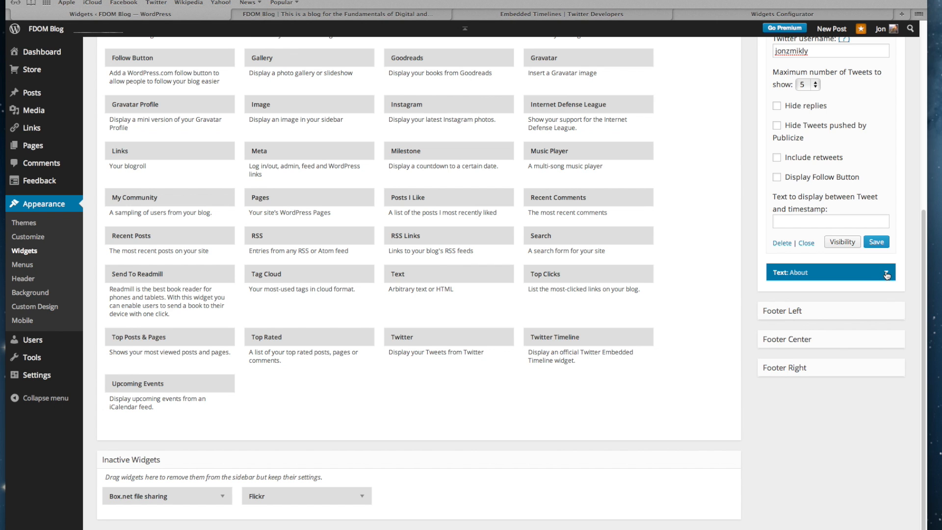
Reload the blog's home page and check the About text and its link in the sidebar.
scroll(752, 255, "up", 10)
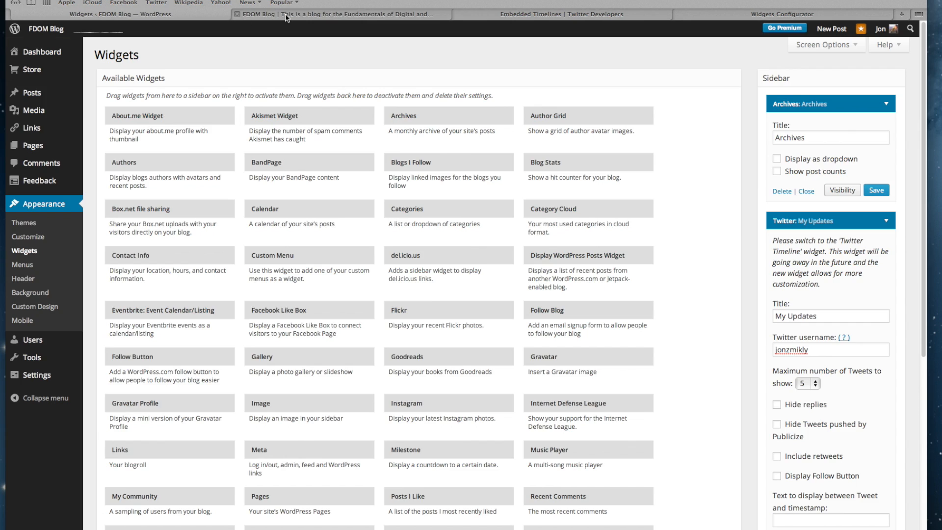
left_click(238, 14)
key("super+r")
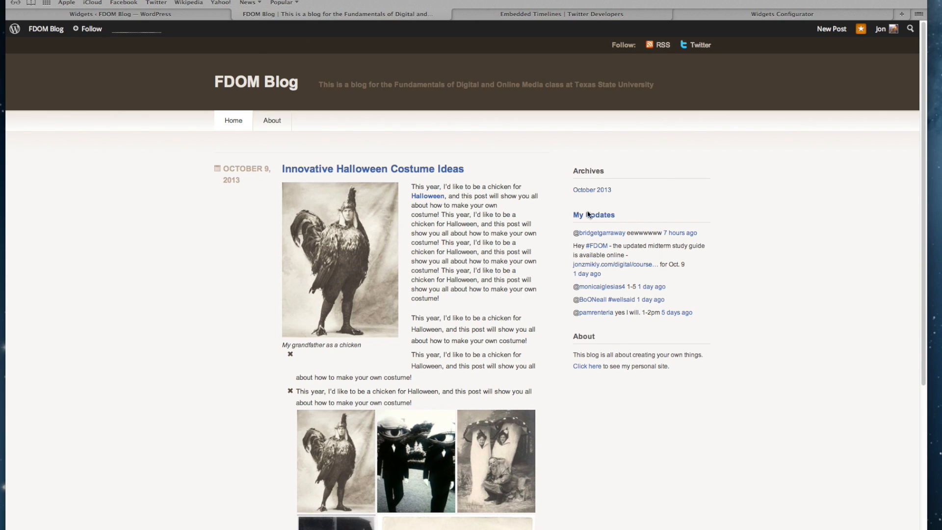
left_click_drag(574, 341, 620, 356)
left_click(621, 358)
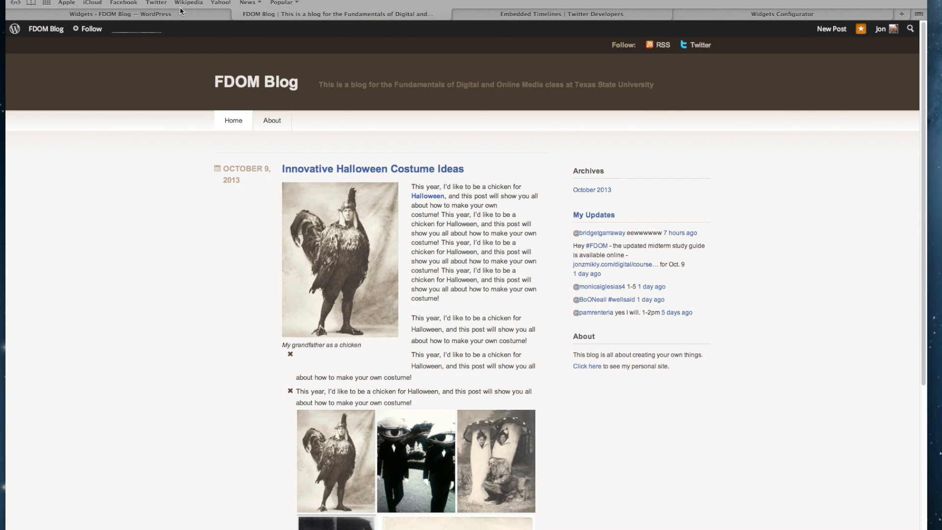